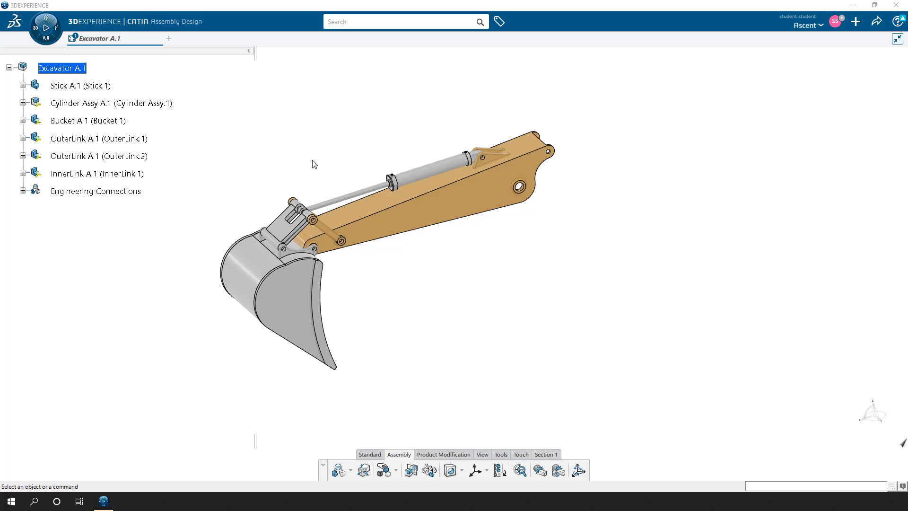
Save the Excavator A.1 assembly locally and highlight the Stick component in the tree for a look
{"action": "key", "text": "ctrl+s"}
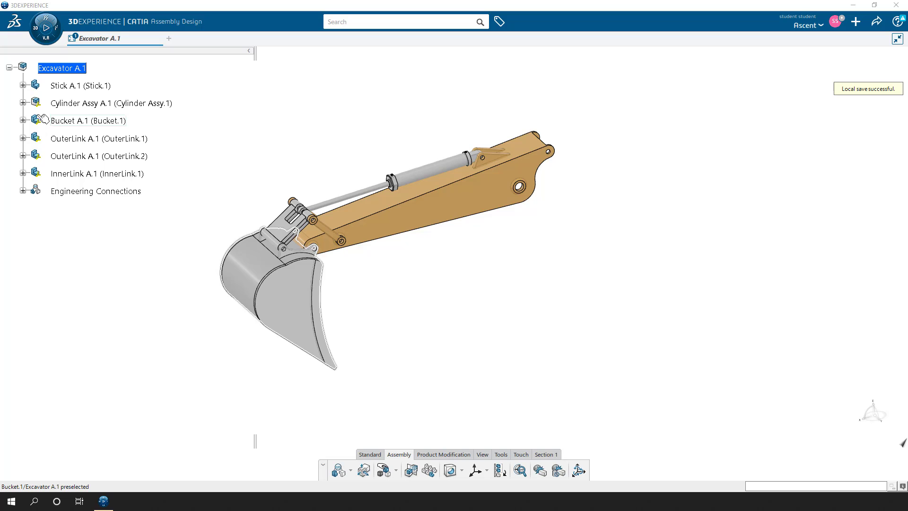
{"action": "left_click", "coordinate": [44, 89]}
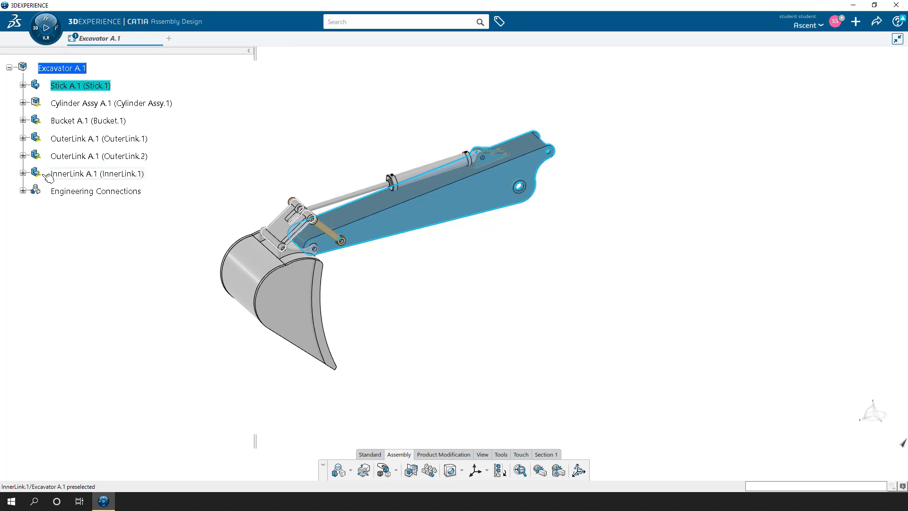
{"action": "left_click", "coordinate": [196, 138]}
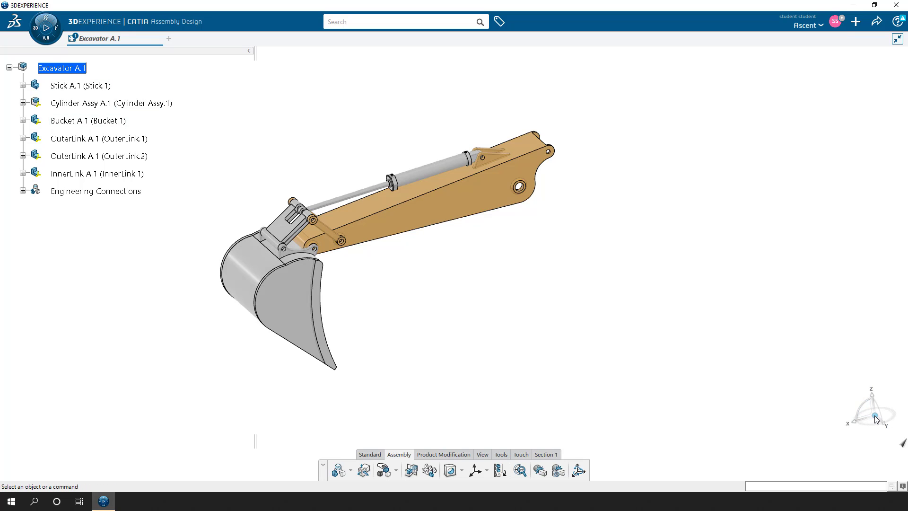
Set the robot to snap automatically to the selected object and snap it onto the Bucket component
{"action": "mouse_move", "coordinate": [875, 415]}
{"action": "left_mouse_down"}
{"action": "mouse_move", "coordinate": [708, 350]}
{"action": "mouse_move", "coordinate": [669, 323]}
{"action": "mouse_move", "coordinate": [875, 411]}
{"action": "left_mouse_up"}
{"action": "right_click", "coordinate": [876, 407]}
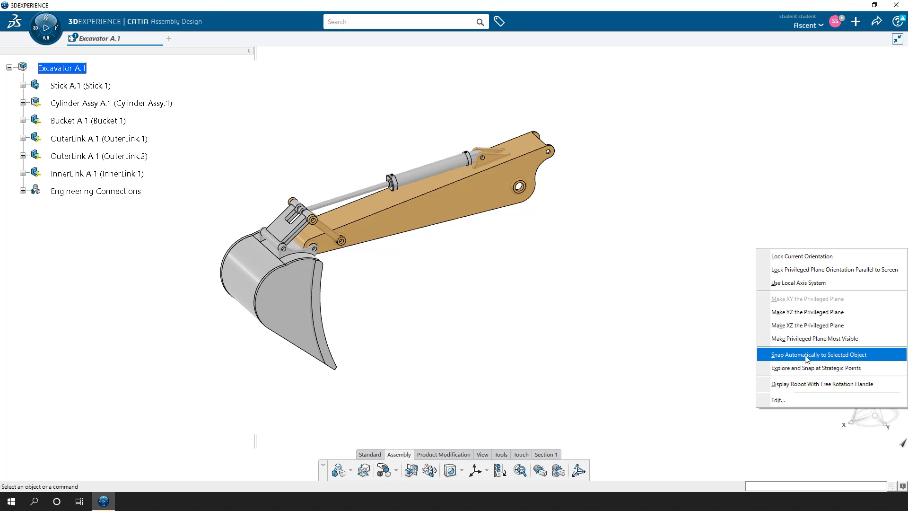
{"action": "left_click", "coordinate": [827, 355]}
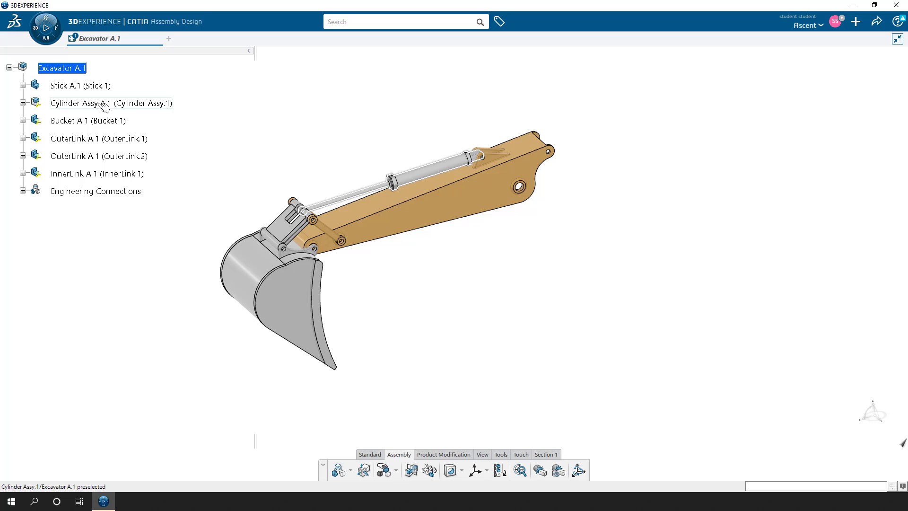
{"action": "left_click", "coordinate": [84, 122]}
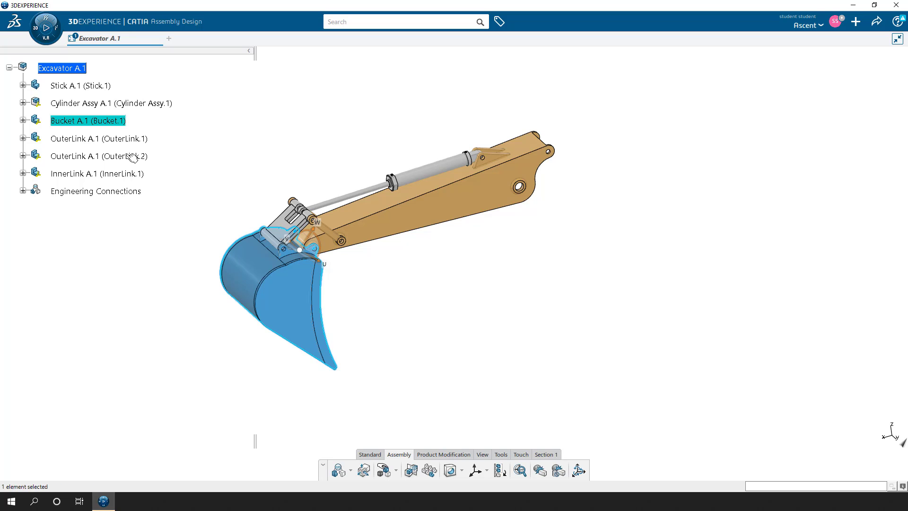
Show the xy, yz and zx planes of the Bucket part
{"action": "left_click", "coordinate": [22, 121]}
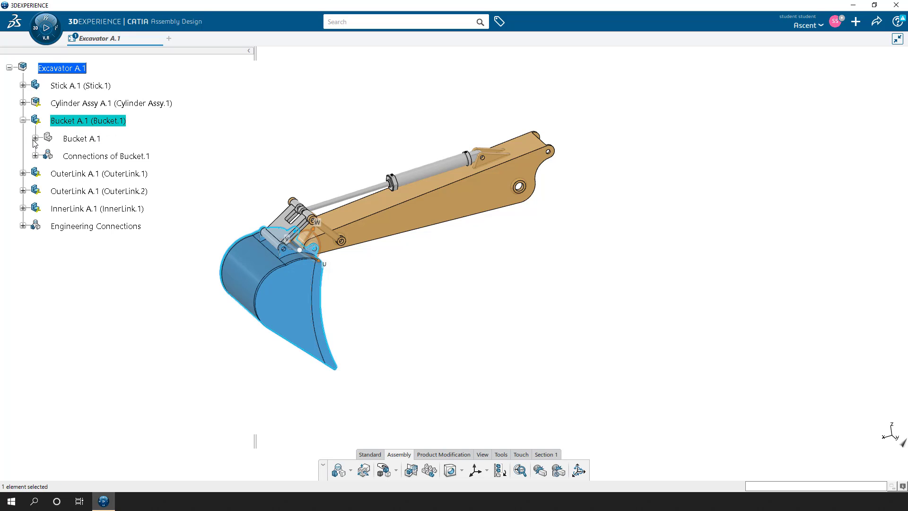
{"action": "left_click", "coordinate": [35, 138]}
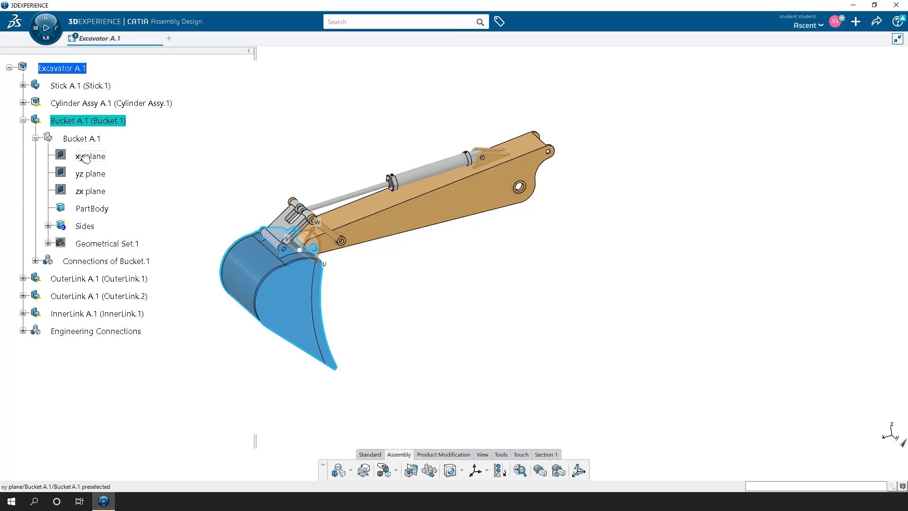
{"action": "right_click", "coordinate": [85, 157]}
{"action": "left_click", "coordinate": [91, 185]}
{"action": "right_click", "coordinate": [86, 173]}
{"action": "left_click", "coordinate": [92, 200]}
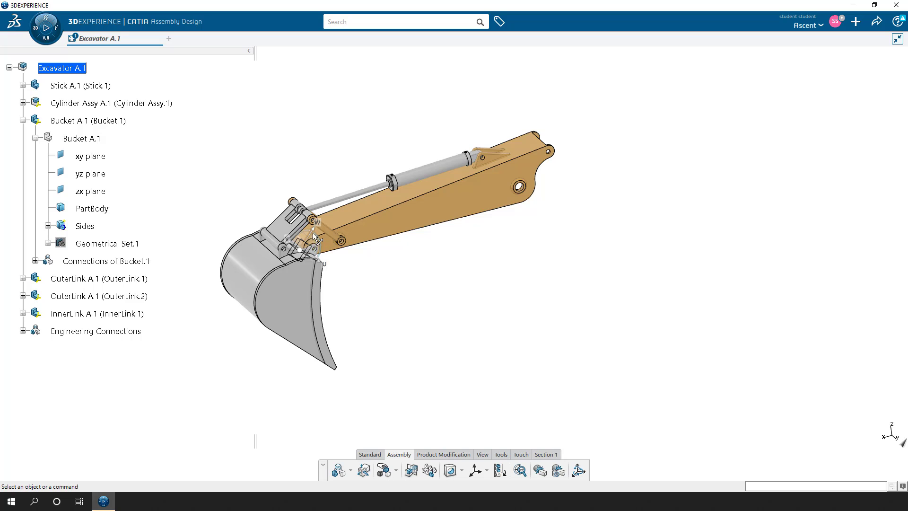
Try to move the bucket to the absolute origin by applying 0 mm positions and 0deg angles along X, Y and Z
{"action": "left_click", "coordinate": [95, 123]}
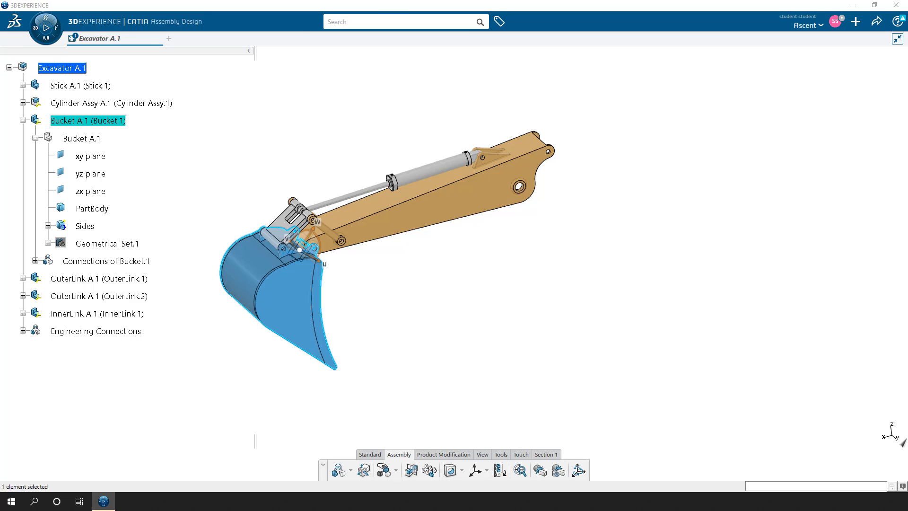
{"action": "left_click_drag", "start_coordinate": [644, 0], "coordinate": [599, 103]}
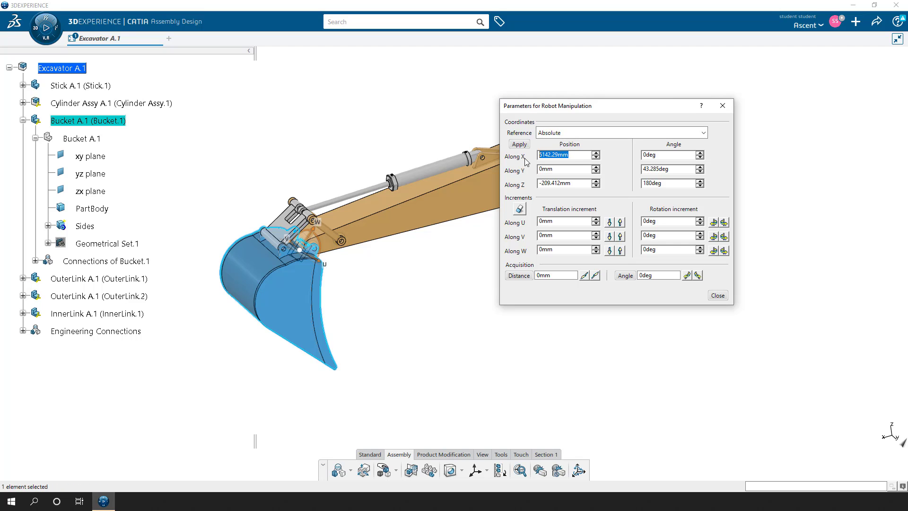
{"action": "type", "text": "0"}
{"action": "key", "text": "Tab"}
{"action": "type", "text": "0"}
{"action": "key", "text": "Tab"}
{"action": "key", "text": "Tab"}
{"action": "type", "text": "0"}
{"action": "key", "text": "Tab"}
{"action": "type", "text": "0"}
{"action": "key", "text": "Tab"}
{"action": "type", "text": "0"}
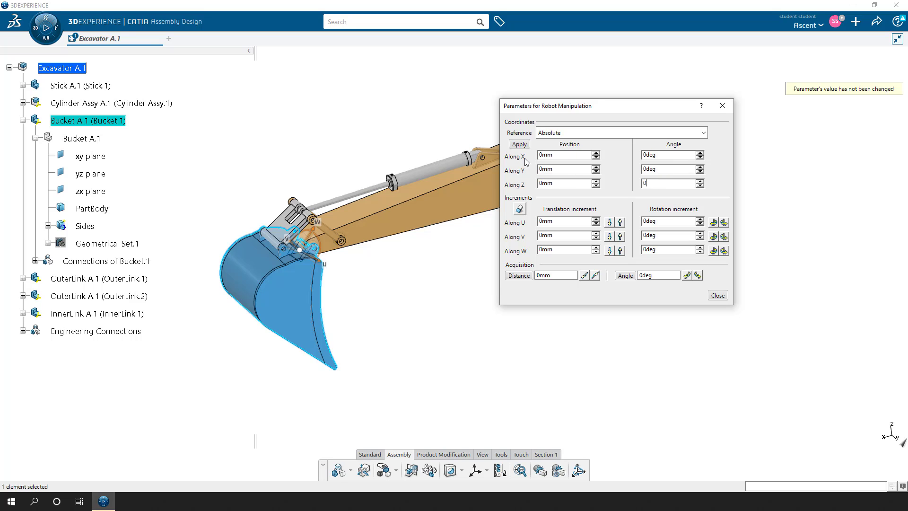
{"action": "key", "text": "Tab"}
{"action": "left_click", "coordinate": [519, 144]}
{"action": "middle_click_drag", "start_coordinate": [447, 250], "coordinate": [391, 245]}
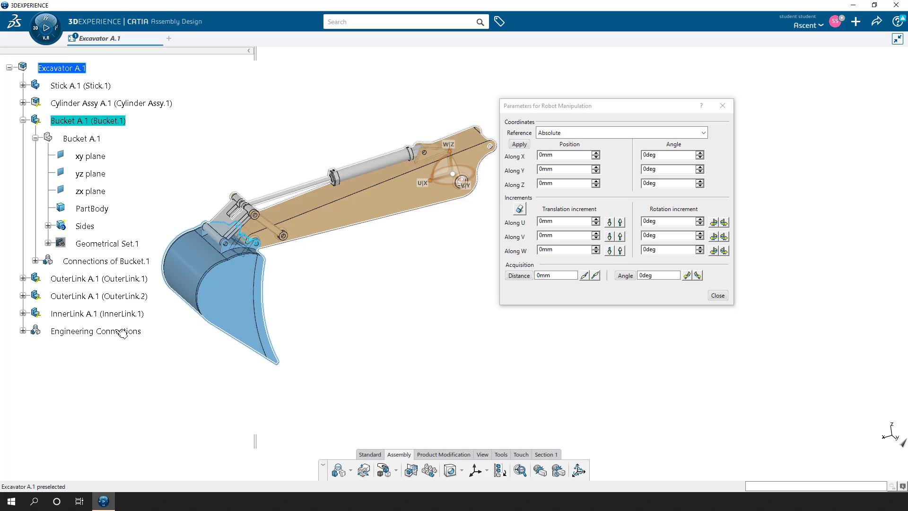
{"action": "left_click", "coordinate": [719, 296]}
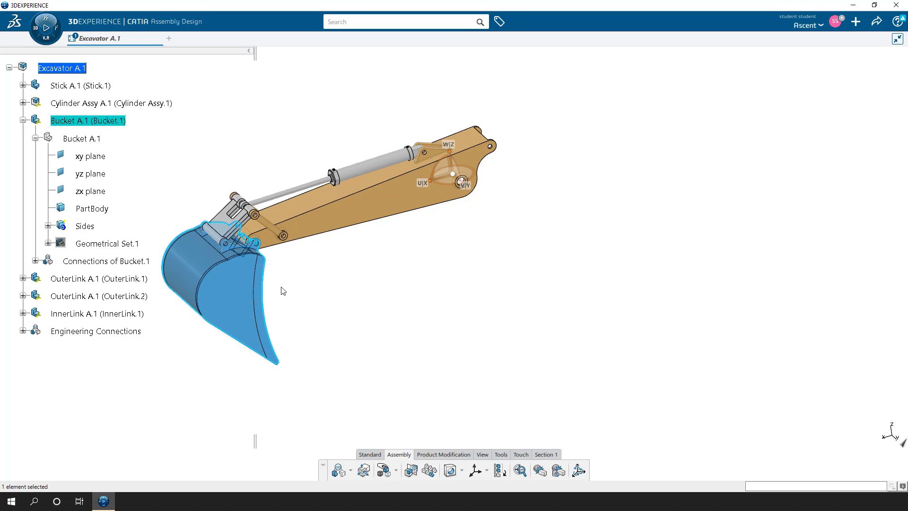
{"action": "left_click", "coordinate": [89, 334]}
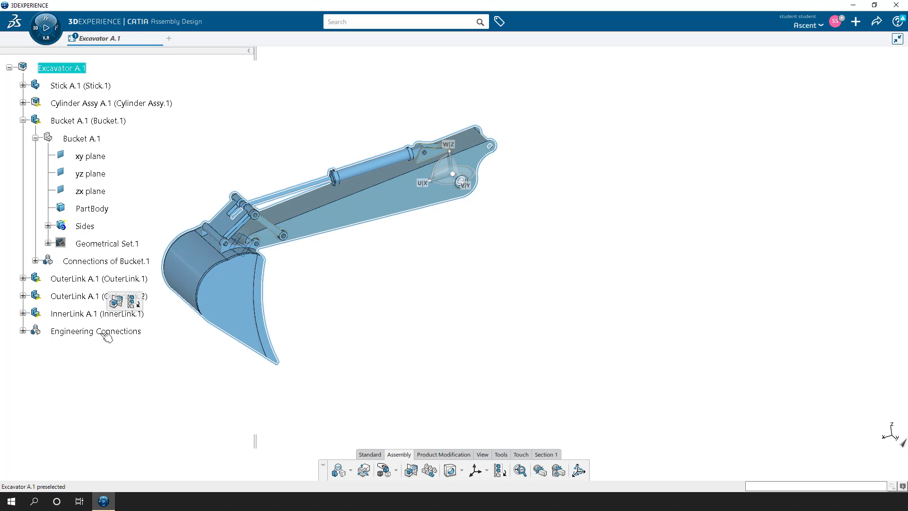
{"action": "right_click", "coordinate": [102, 336]}
{"action": "left_click", "coordinate": [218, 382]}
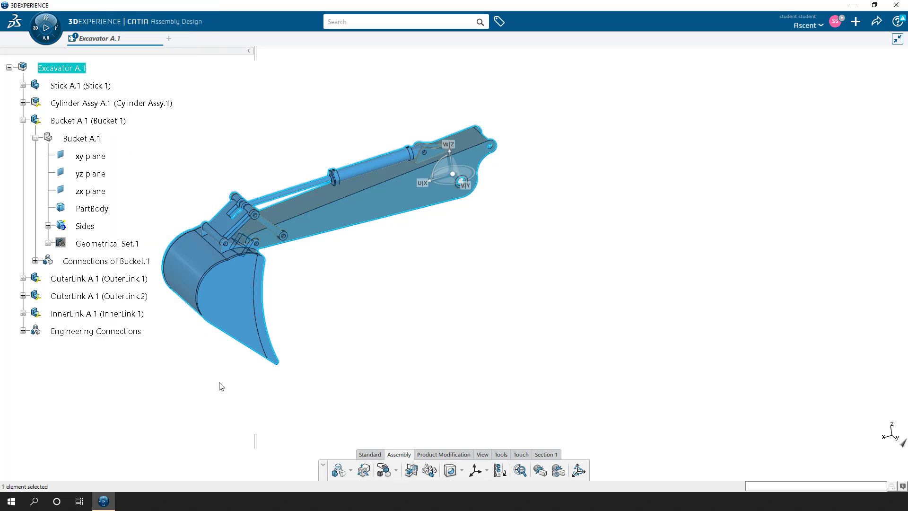
{"action": "left_click", "coordinate": [261, 375]}
{"action": "left_click", "coordinate": [129, 330]}
{"action": "right_click", "coordinate": [129, 330]}
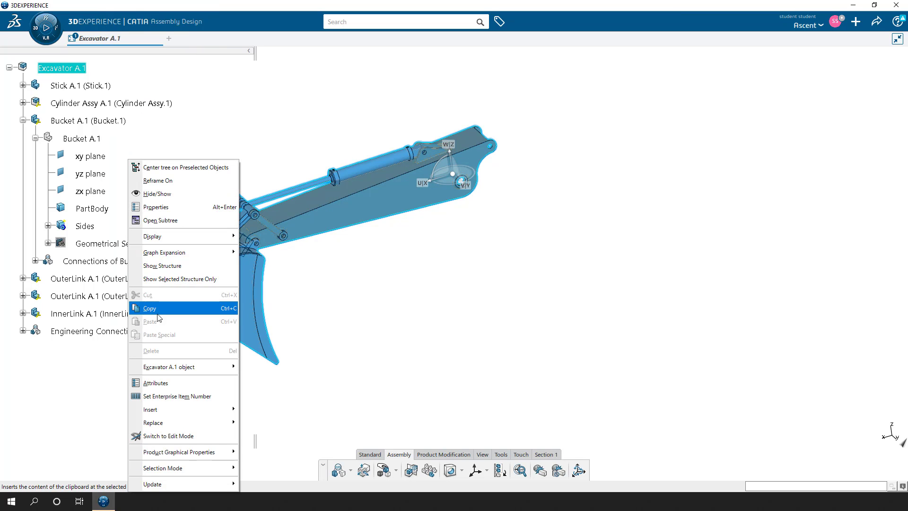
{"action": "left_click", "coordinate": [118, 362]}
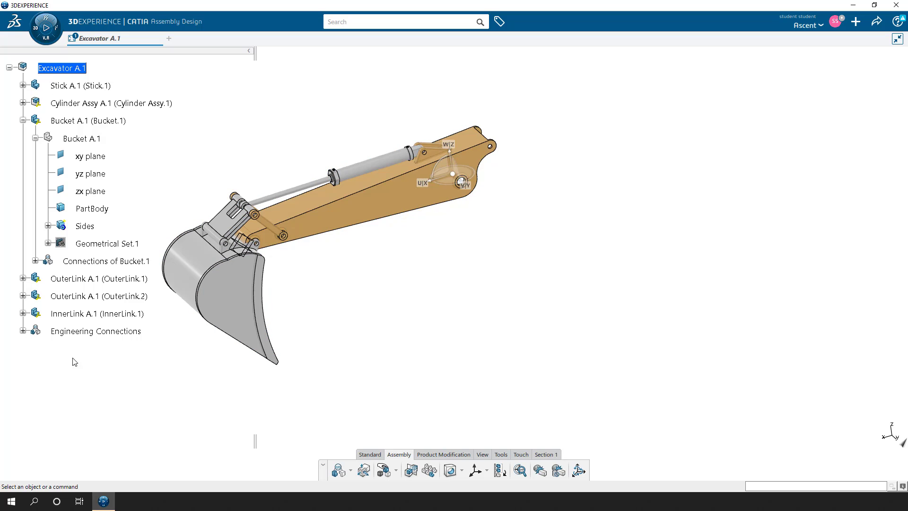
Delete the engineering connections Revolute.5 (InnerLink.1 to Bucket.1) and Revolute.4 (Bucket.1 to Stick.1)
{"action": "left_click", "coordinate": [22, 331]}
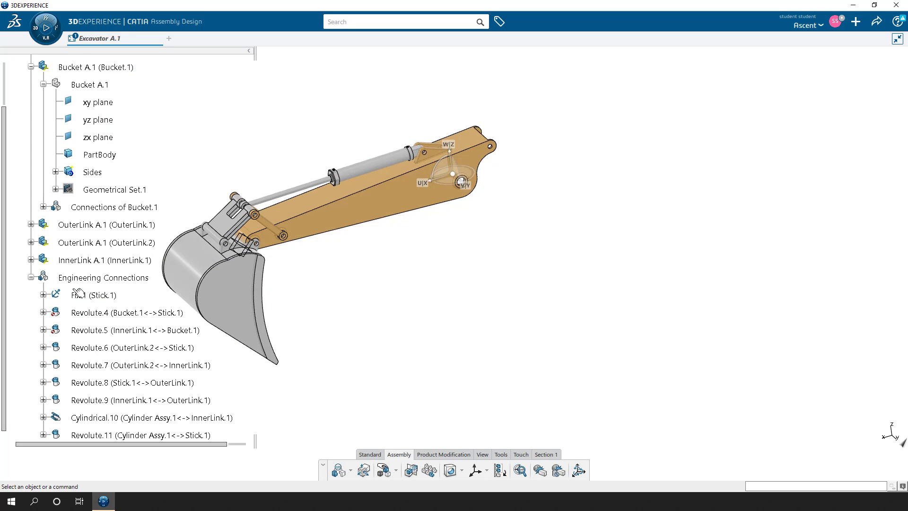
{"action": "left_click", "coordinate": [197, 296]}
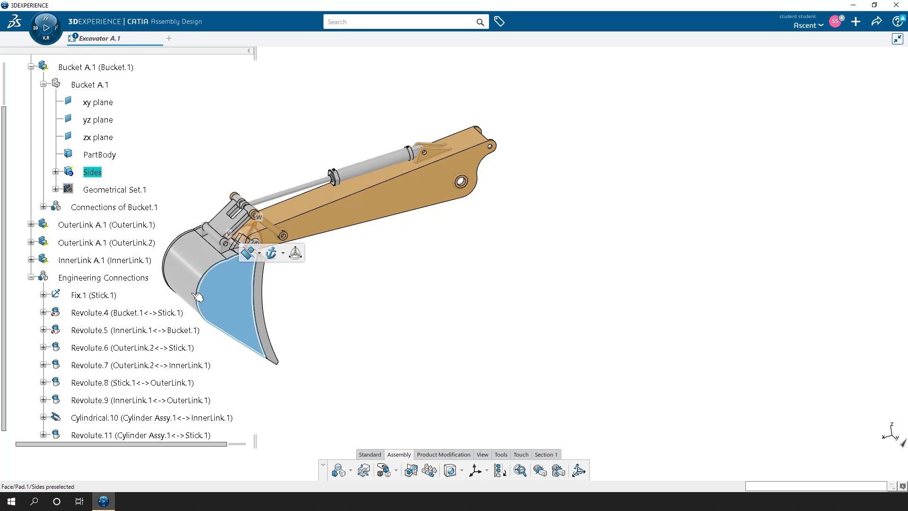
{"action": "right_click", "coordinate": [101, 279]}
{"action": "key", "text": "Escape"}
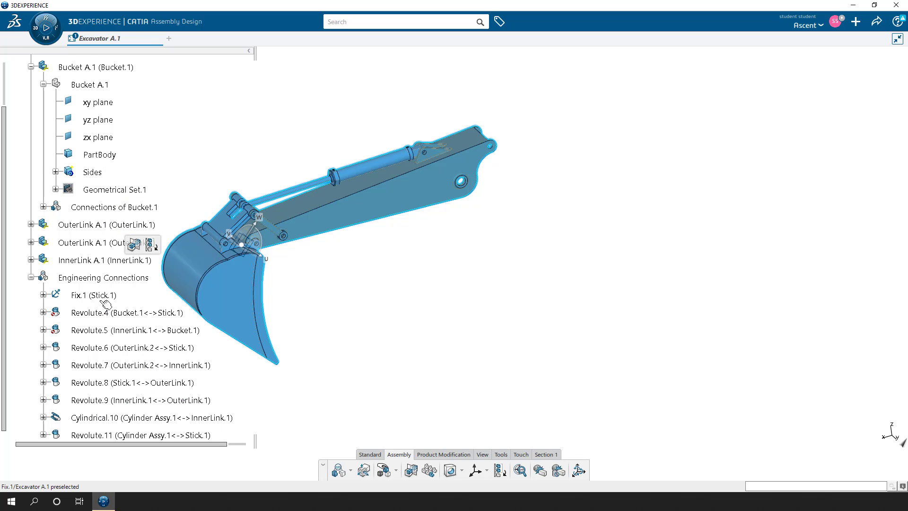
{"action": "scroll", "coordinate": [109, 283], "scroll_direction": "down", "scroll_amount": 1}
{"action": "key", "text": "Escape"}
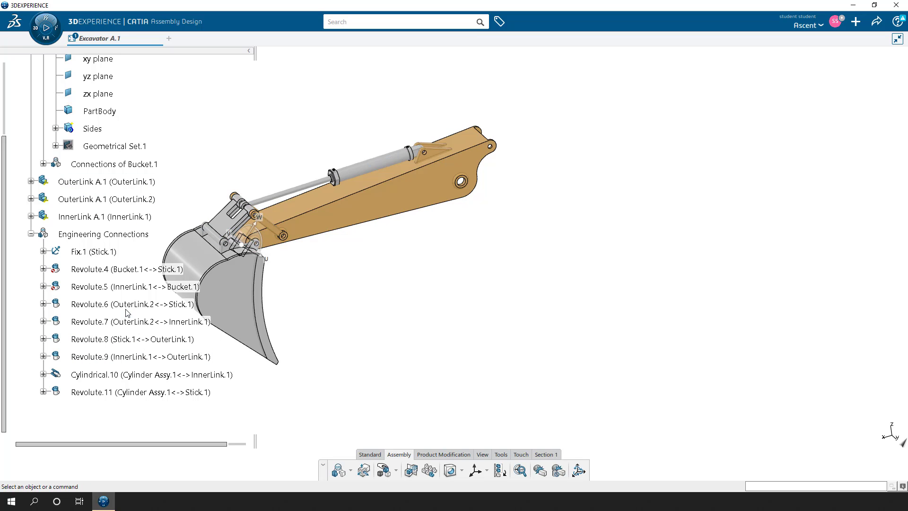
{"action": "left_click", "coordinate": [133, 285]}
{"action": "right_click", "coordinate": [133, 285]}
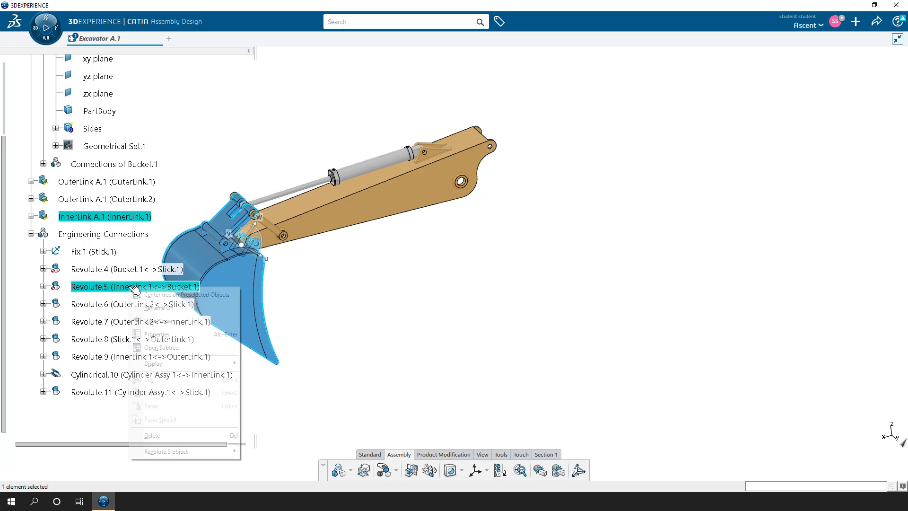
{"action": "left_click", "coordinate": [157, 435]}
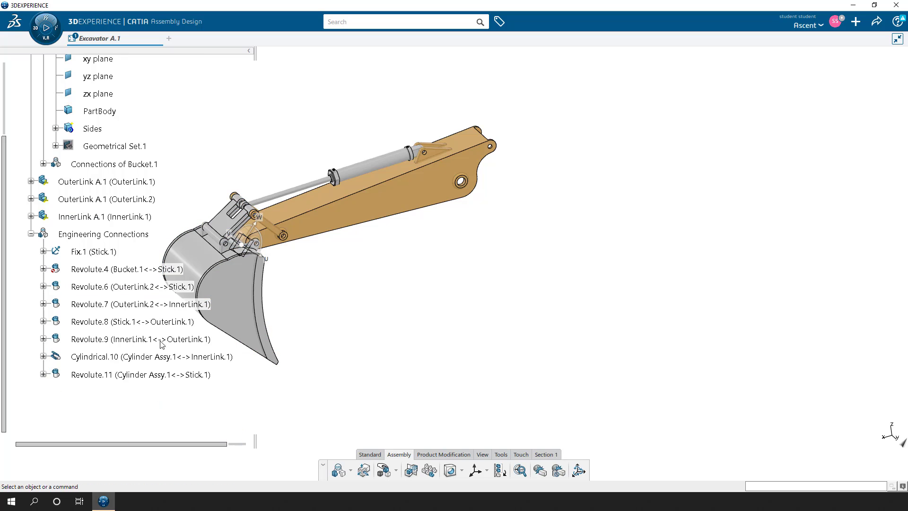
{"action": "left_click", "coordinate": [122, 269]}
{"action": "right_click", "coordinate": [128, 269]}
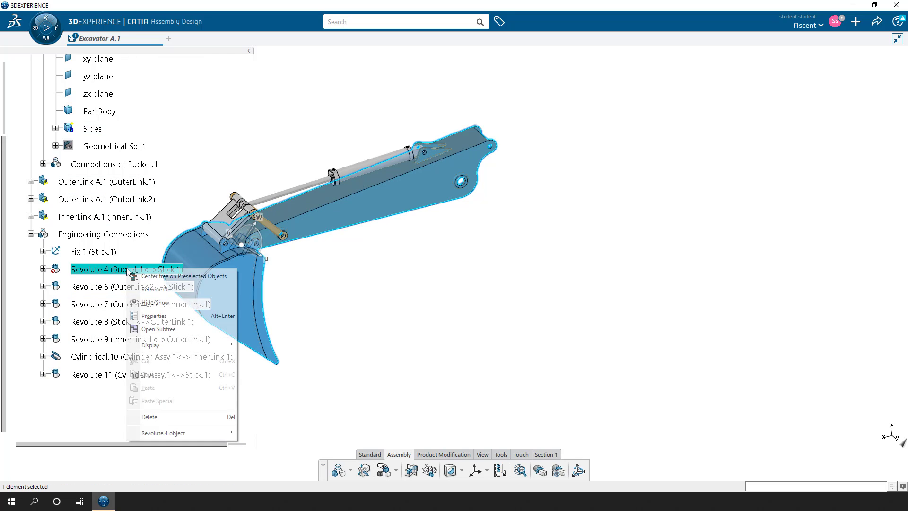
{"action": "left_click", "coordinate": [166, 417]}
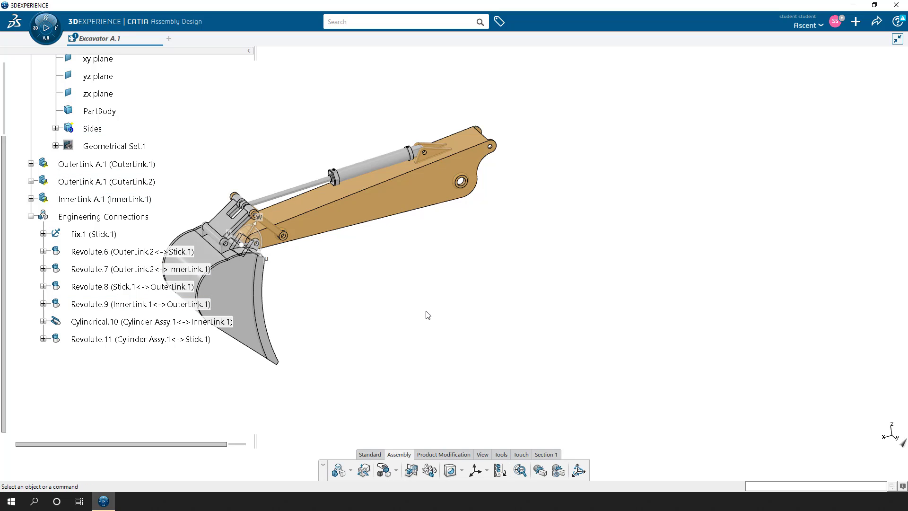
Check the robot's automatic snapping option and snap the robot onto the whole Bucket component
{"action": "middle_click_drag", "start_coordinate": [329, 286], "coordinate": [448, 282]}
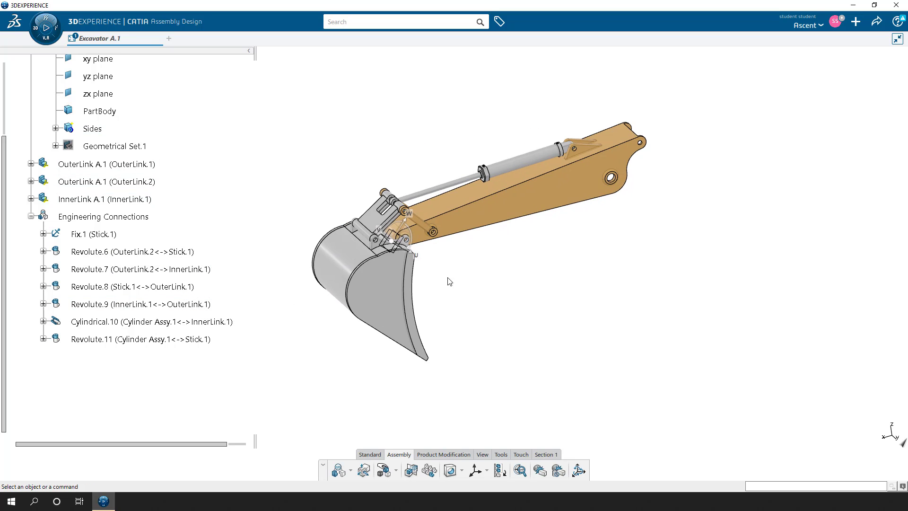
{"action": "right_click", "coordinate": [402, 229]}
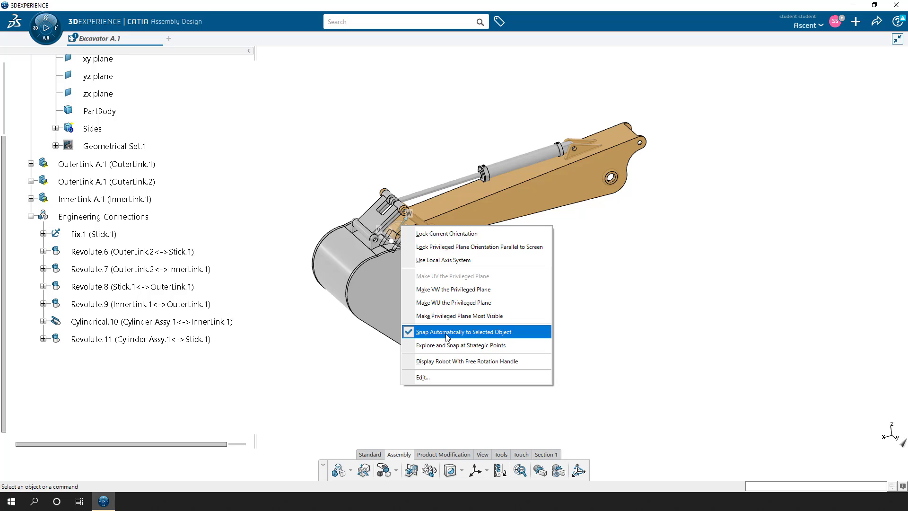
{"action": "left_click", "coordinate": [378, 284]}
{"action": "left_click", "coordinate": [389, 285]}
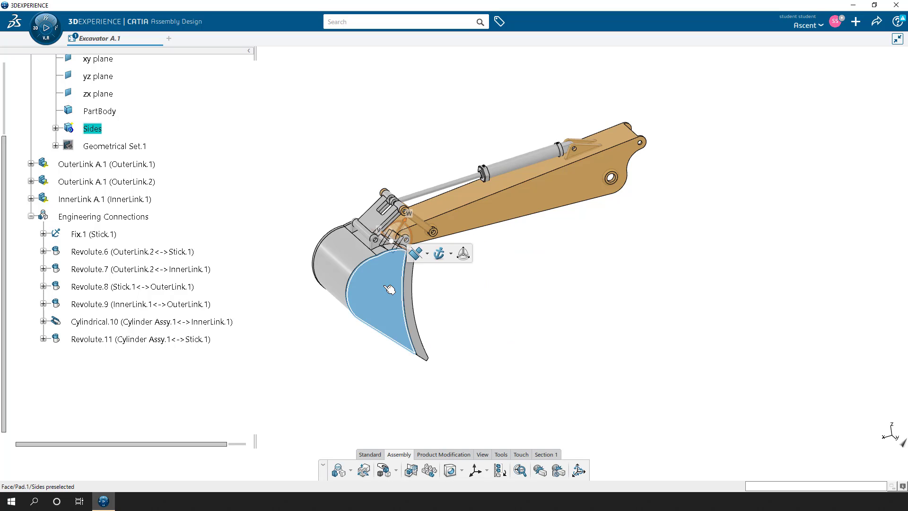
{"action": "scroll", "coordinate": [134, 174], "scroll_direction": "up", "scroll_amount": 1}
{"action": "scroll", "coordinate": [136, 177], "scroll_direction": "up", "scroll_amount": 2}
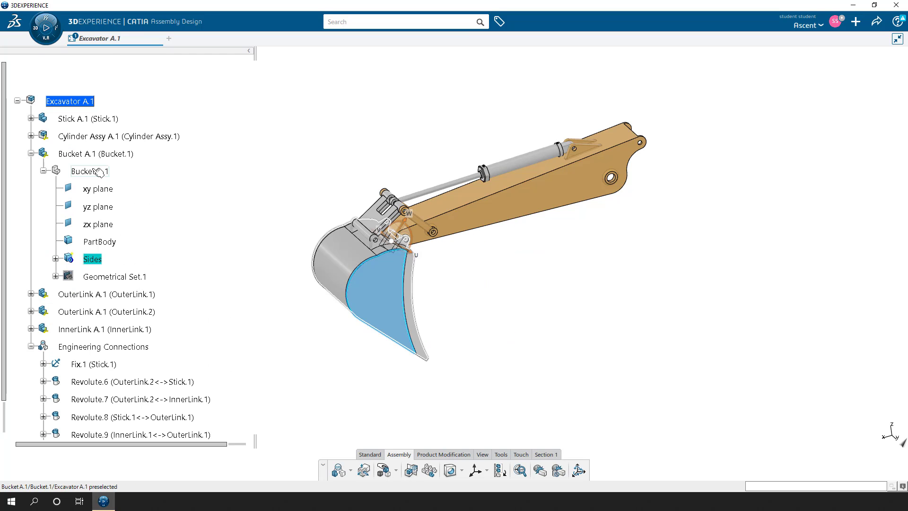
{"action": "left_click", "coordinate": [102, 155]}
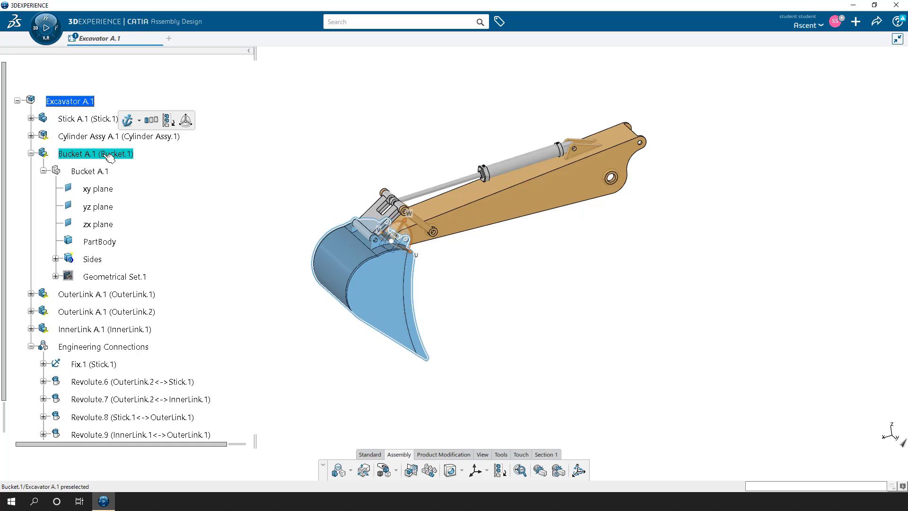
Move the unconstrained bucket to the absolute origin by applying 0 mm positions and 0deg angles along X, Y and Z in the robot parameters
{"action": "double_click", "coordinate": [411, 233]}
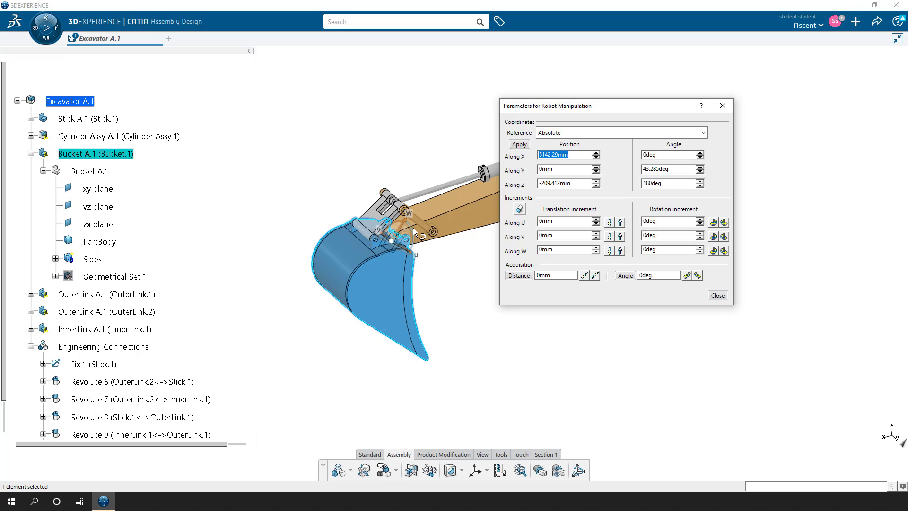
{"action": "type", "text": "0"}
{"action": "key", "text": "Tab"}
{"action": "key", "text": "Tab"}
{"action": "type", "text": "0"}
{"action": "key", "text": "Tab"}
{"action": "type", "text": "0"}
{"action": "key", "text": "Tab"}
{"action": "type", "text": "0"}
{"action": "key", "text": "Tab"}
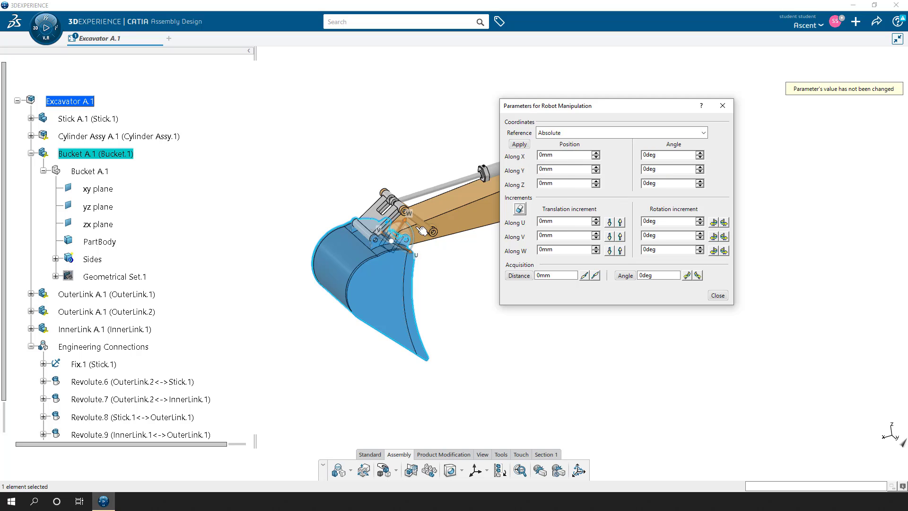
{"action": "left_click", "coordinate": [519, 144]}
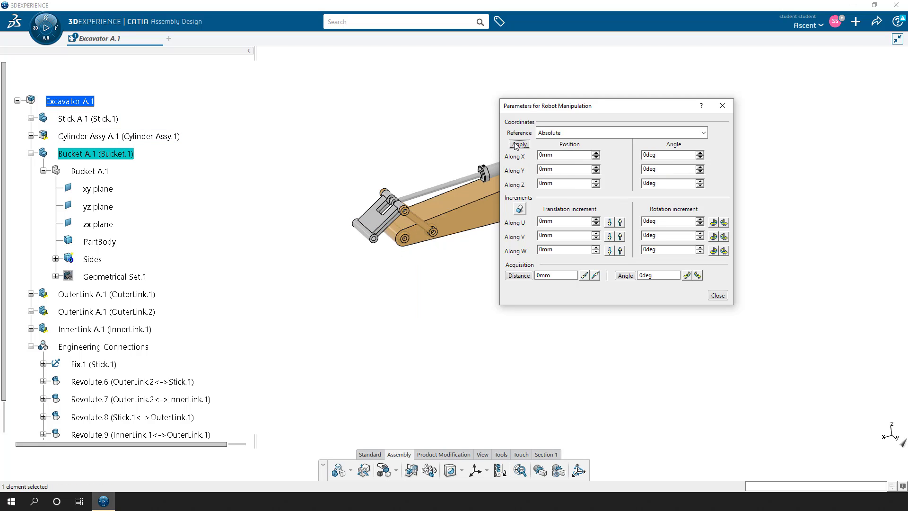
{"action": "middle_click_drag", "start_coordinate": [492, 146], "coordinate": [310, 202]}
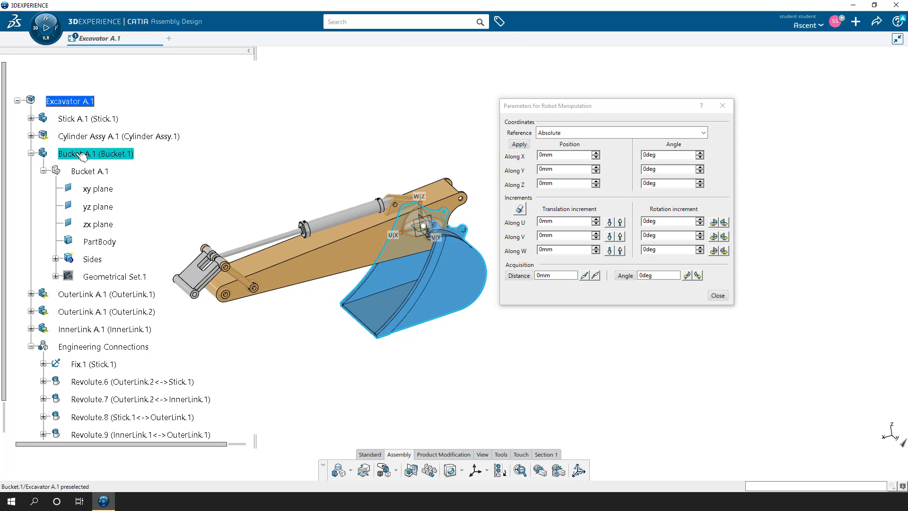
Collapse the Bucket.1 and Engineering Connections branches of the assembly tree and close the robot manipulation parameters
{"action": "left_click", "coordinate": [31, 154]}
{"action": "left_click", "coordinate": [24, 224]}
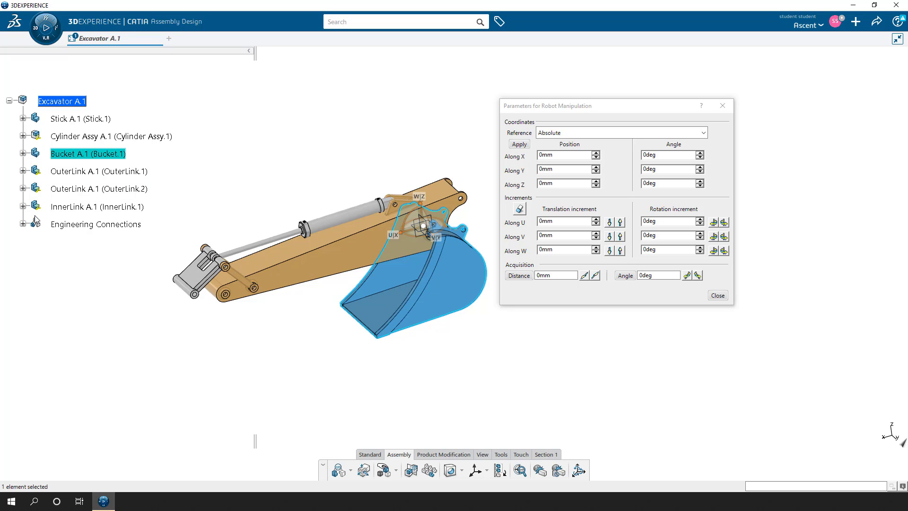
{"action": "left_click", "coordinate": [67, 138]}
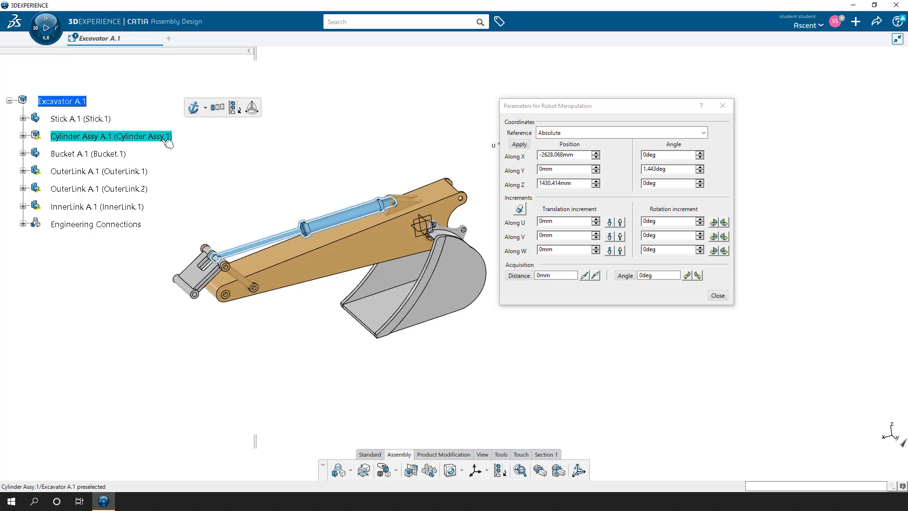
{"action": "left_click", "coordinate": [287, 150]}
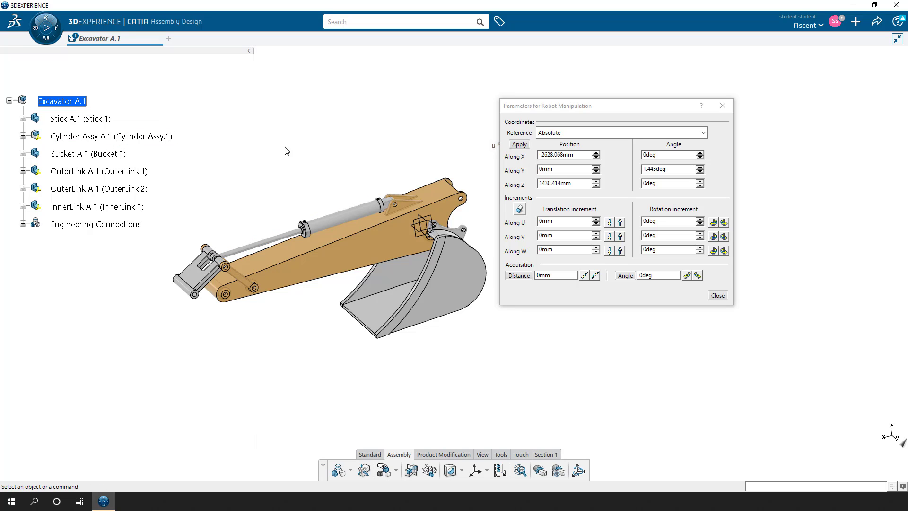
{"action": "left_click", "coordinate": [718, 295]}
Try to move Cylinder Assy.1 to the absolute origin by applying 0 mm positions and 0deg angles along X, Y and Z in the robot parameters
{"action": "left_click", "coordinate": [120, 137]}
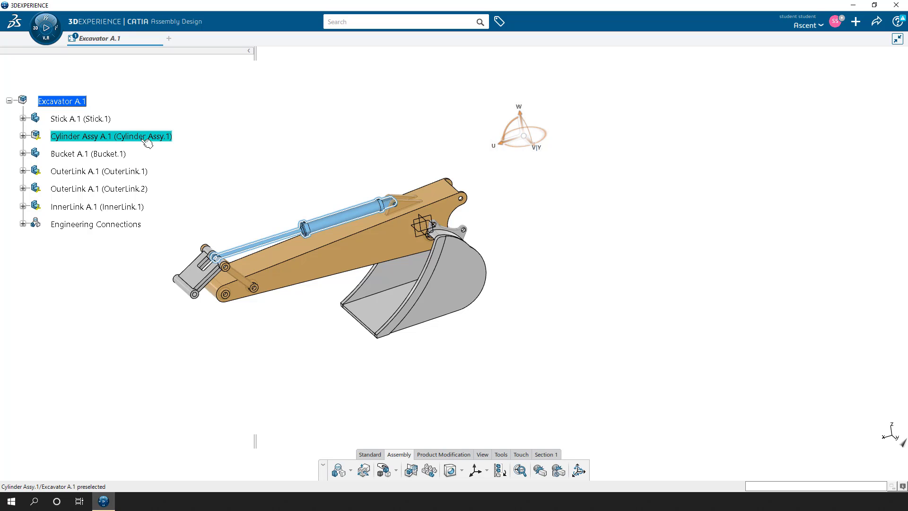
{"action": "double_click", "coordinate": [506, 147]}
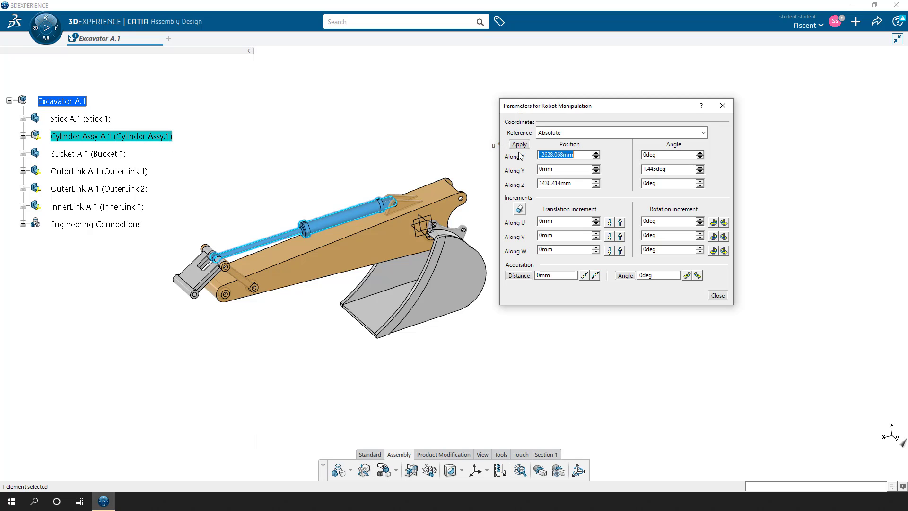
{"action": "type", "text": "0"}
{"action": "key", "text": "Tab"}
{"action": "key", "text": "Tab"}
{"action": "key", "text": "Tab"}
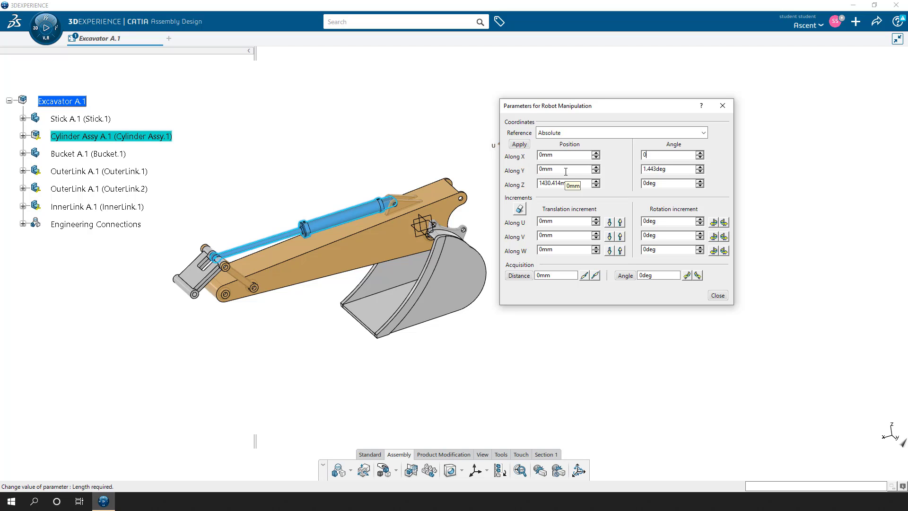
{"action": "type", "text": "0"}
{"action": "key", "text": "Tab"}
{"action": "type", "text": "0"}
{"action": "key", "text": "Tab"}
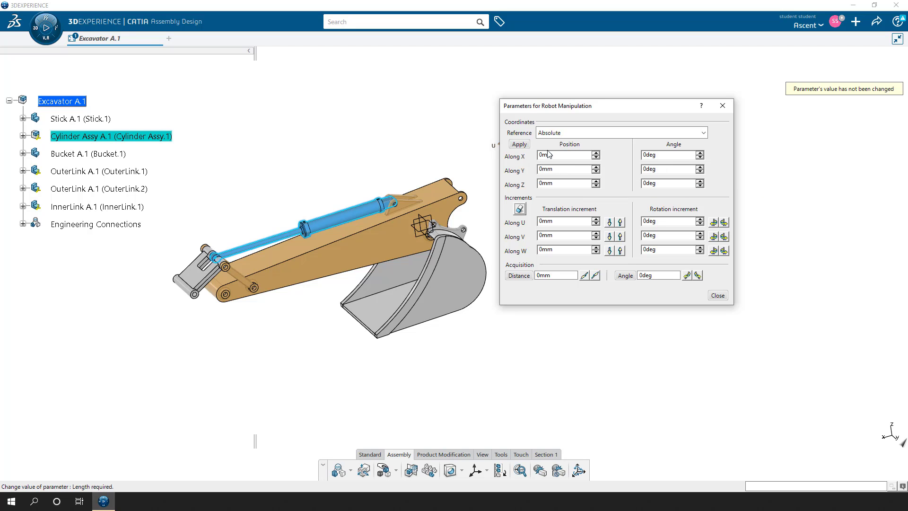
{"action": "left_click", "coordinate": [520, 145]}
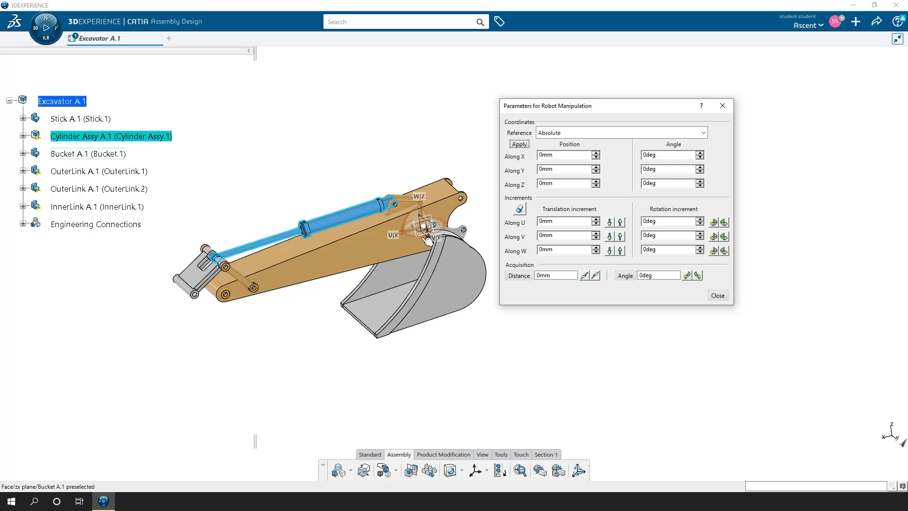
{"action": "left_click", "coordinate": [723, 296]}
{"action": "left_click", "coordinate": [523, 246]}
Delete the InnerLink.1 engineering connections Cylindrical.10 (to Cylinder Assy.1), Revolute.7 (to OuterLink.2) and Revolute.9 (to OuterLink.1)
{"action": "middle_click_drag", "start_coordinate": [507, 244], "coordinate": [608, 241]}
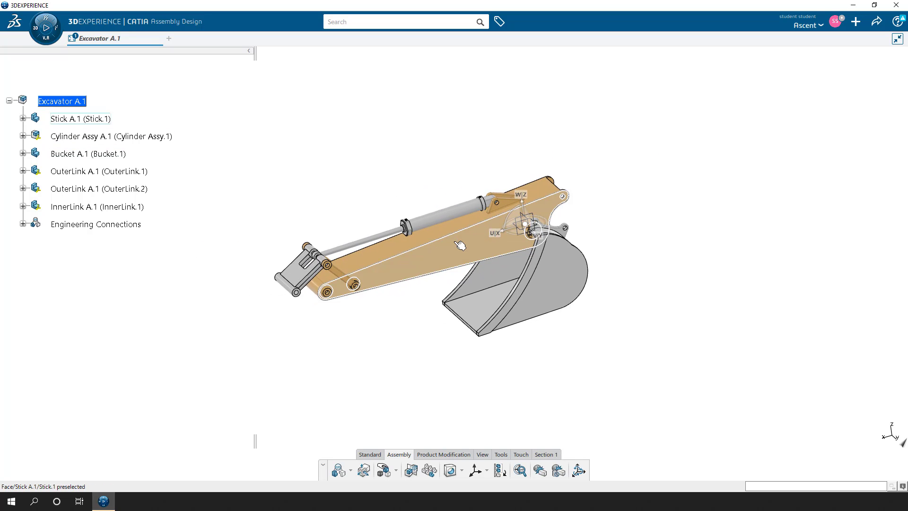
{"action": "left_click", "coordinate": [289, 276]}
{"action": "left_click", "coordinate": [22, 224]}
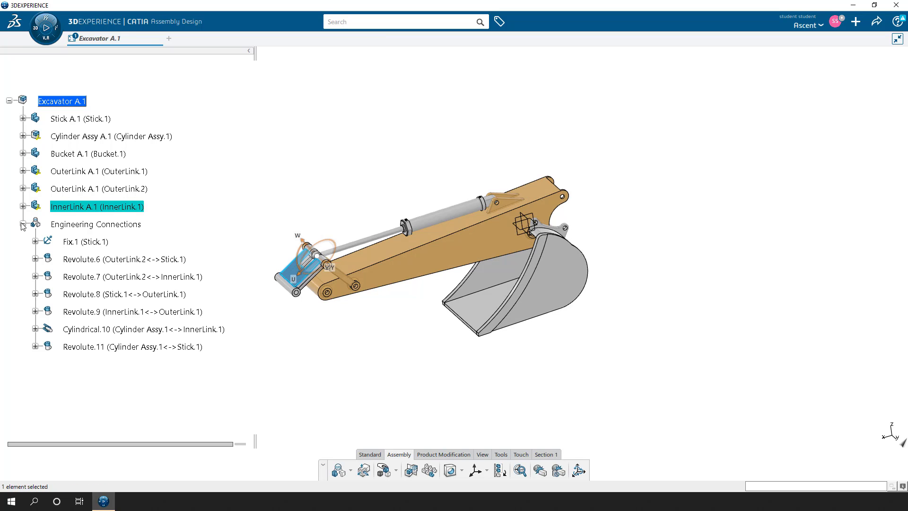
{"action": "right_click", "coordinate": [130, 333]}
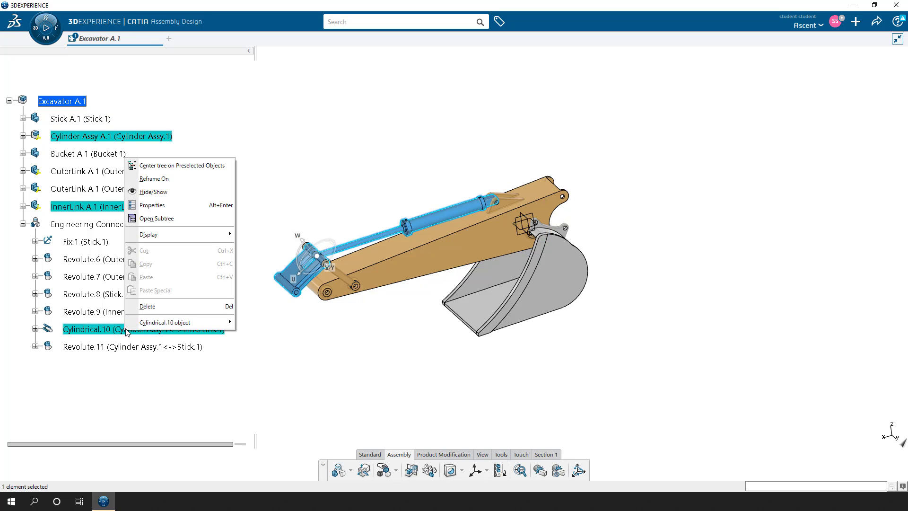
{"action": "left_click", "coordinate": [142, 307]}
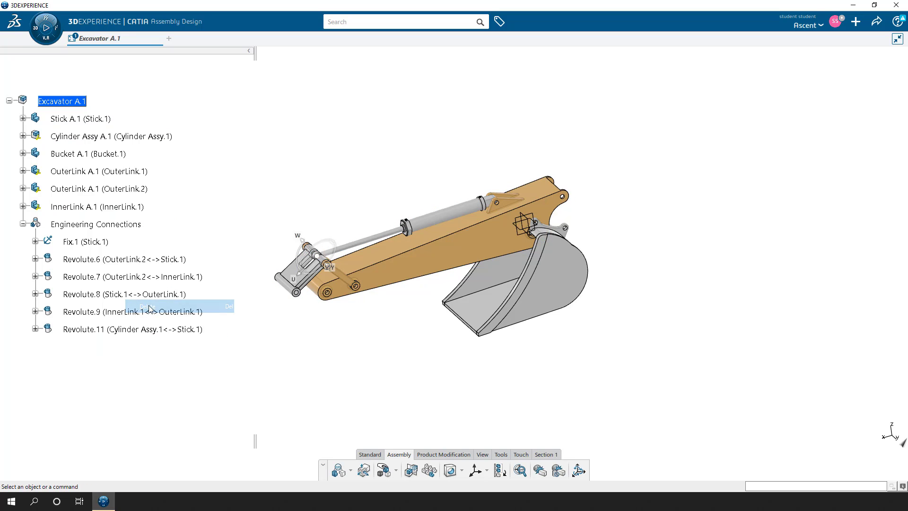
{"action": "right_click", "coordinate": [124, 277]}
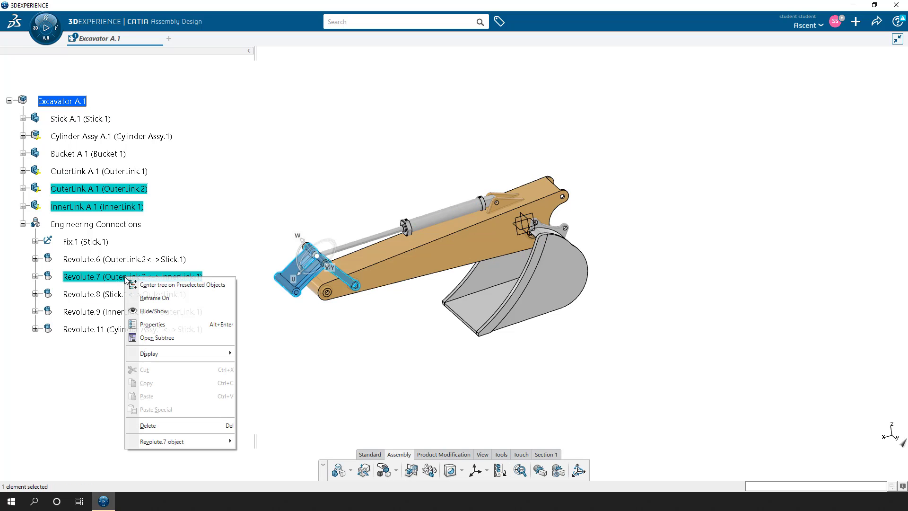
{"action": "left_click", "coordinate": [151, 426]}
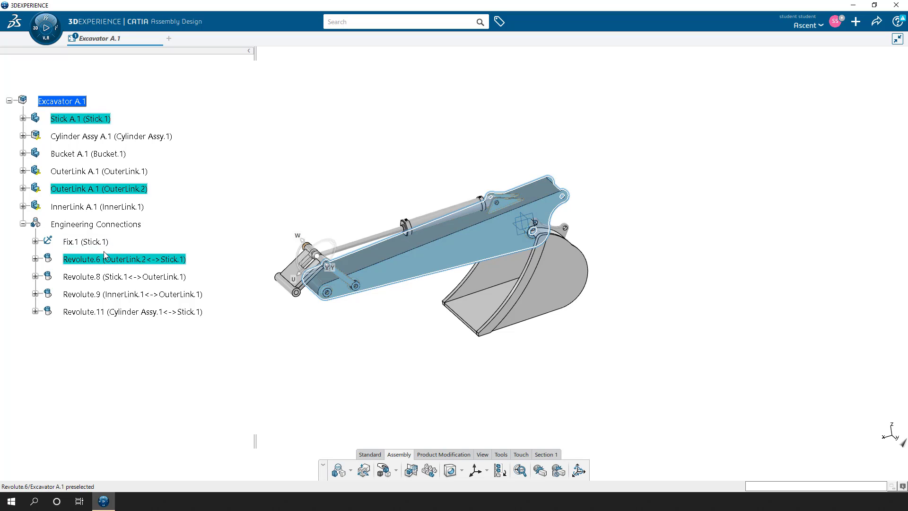
{"action": "right_click", "coordinate": [114, 297]}
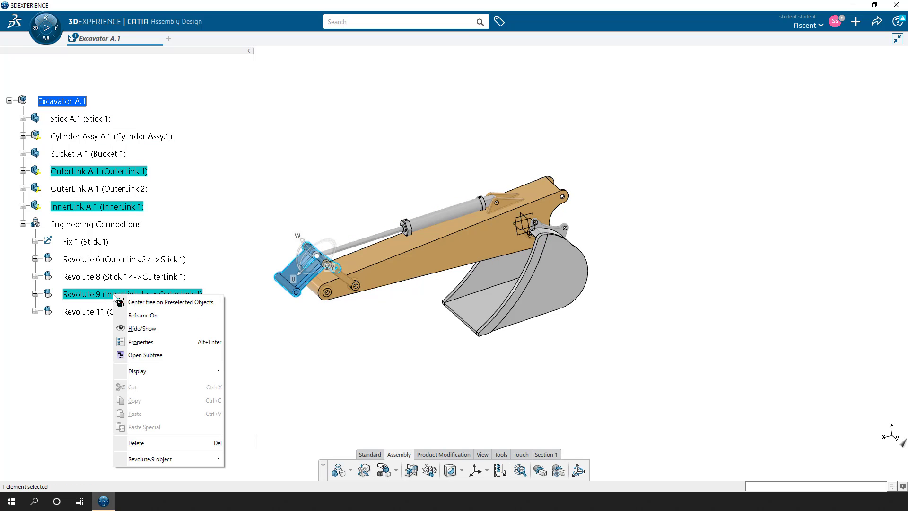
{"action": "left_click", "coordinate": [175, 443]}
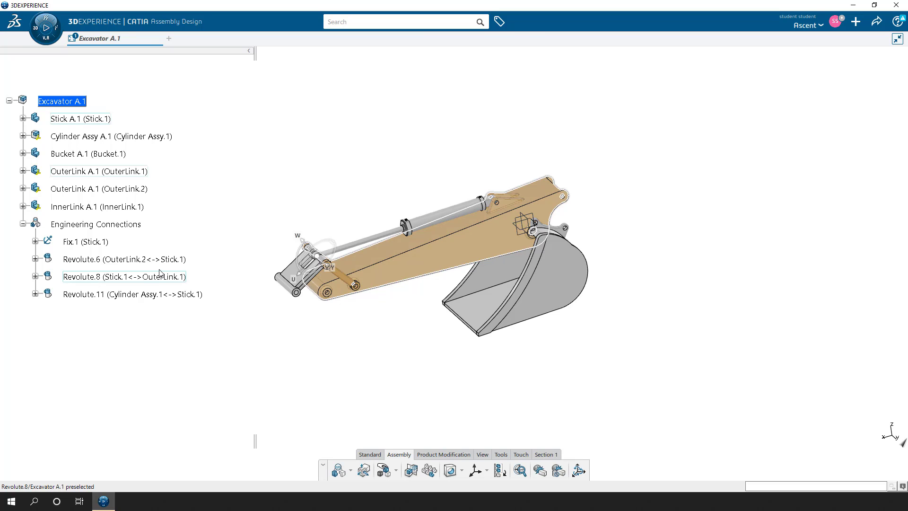
Reset the instance position of InnerLink.1 to the origin through its position properties, with an identity transformation and 0mm translations
{"action": "mouse_move", "coordinate": [295, 279]}
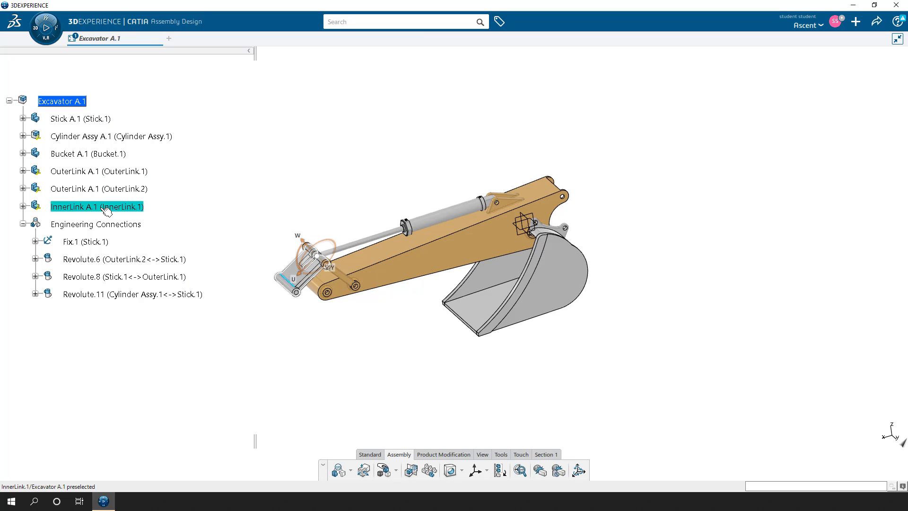
{"action": "mouse_move", "coordinate": [83, 211]}
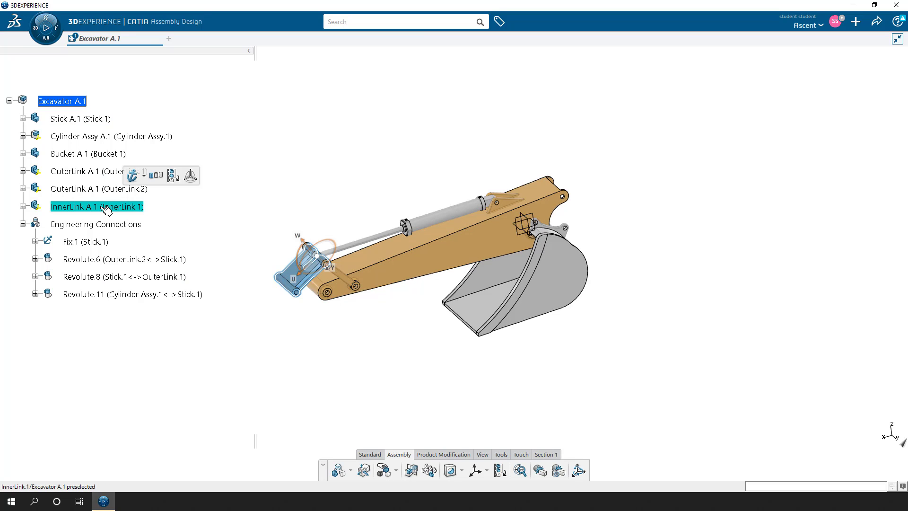
{"action": "left_click", "coordinate": [41, 211]}
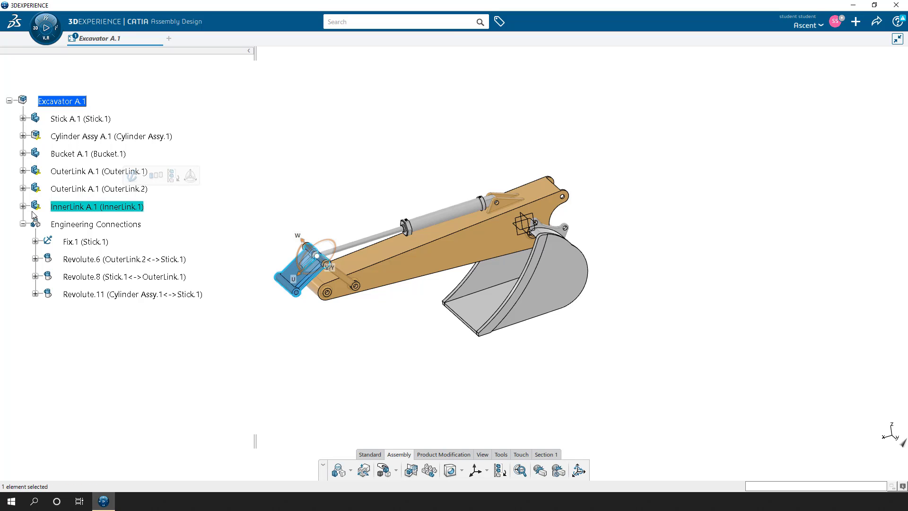
{"action": "right_click", "coordinate": [76, 208]}
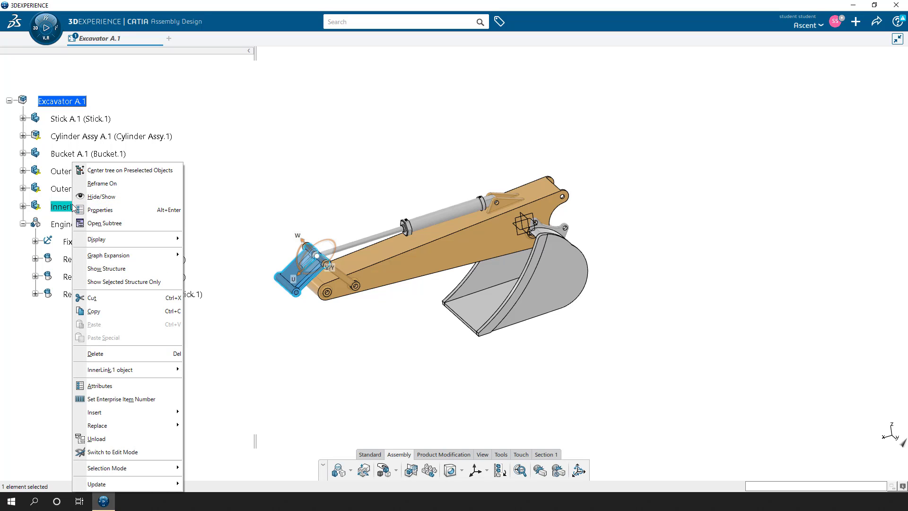
{"action": "left_click", "coordinate": [98, 210]}
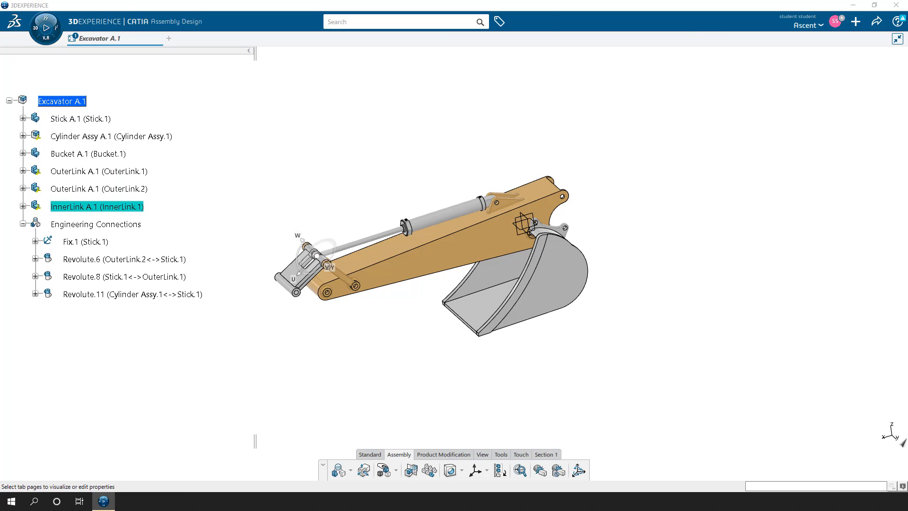
{"action": "left_click_drag", "start_coordinate": [328, 0], "coordinate": [364, 0]}
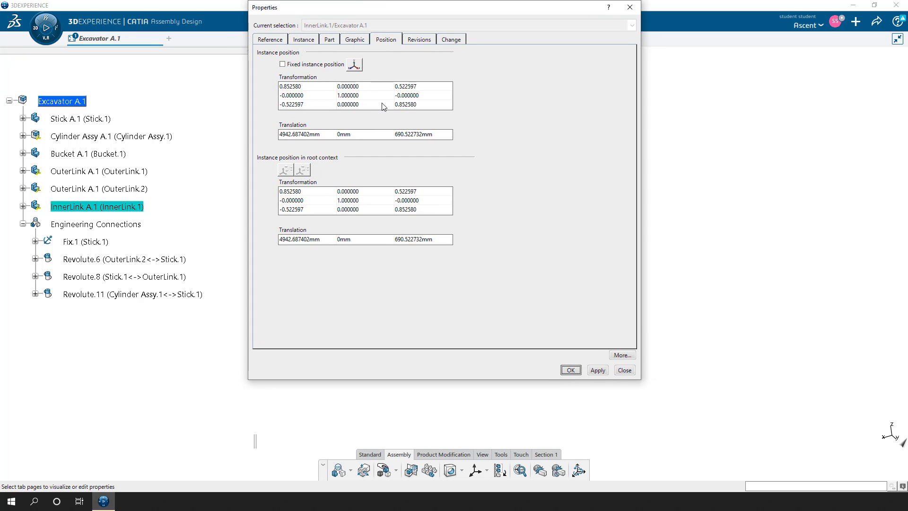
{"action": "left_click_drag", "start_coordinate": [385, 15], "coordinate": [436, 48]}
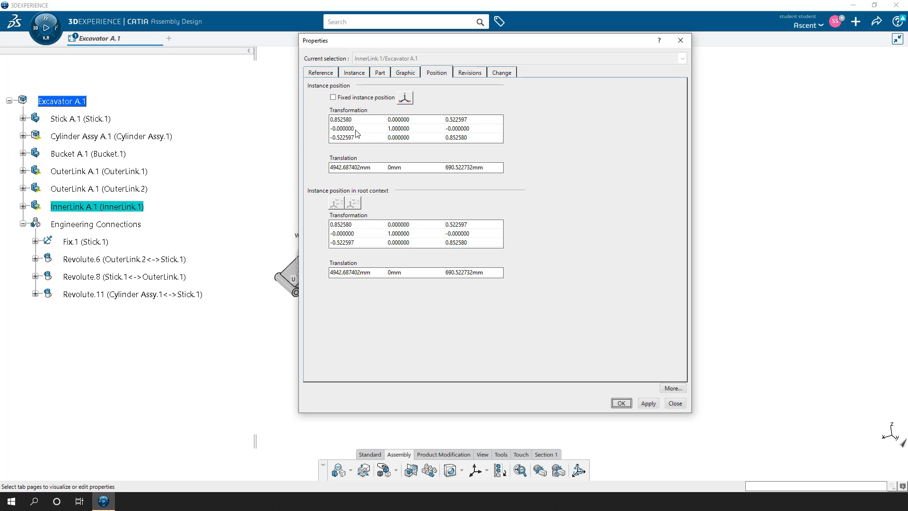
{"action": "left_click", "coordinate": [405, 99]}
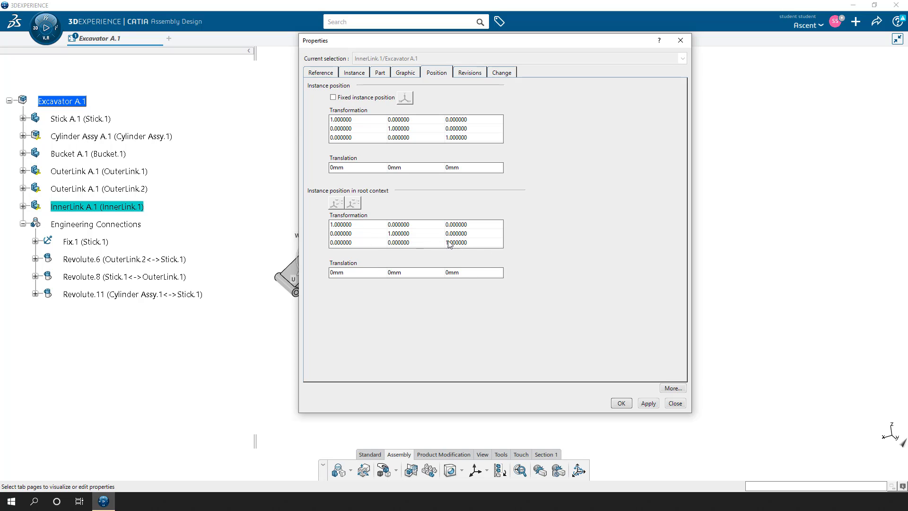
{"action": "left_click", "coordinate": [644, 402]}
{"action": "left_click", "coordinate": [621, 403]}
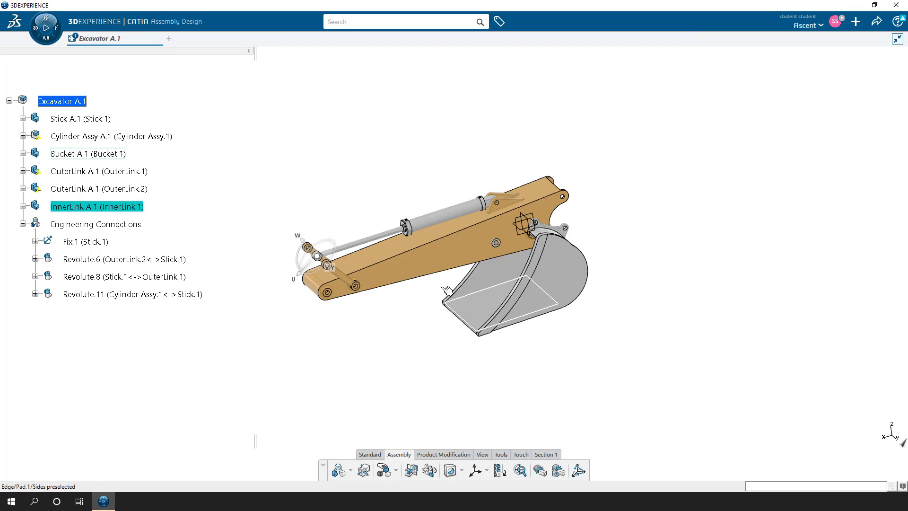
Move InnerLink.1 freely with the robot away from the excavator stick into the empty space below its lower end
{"action": "middle_click_drag", "start_coordinate": [508, 265], "coordinate": [470, 308]}
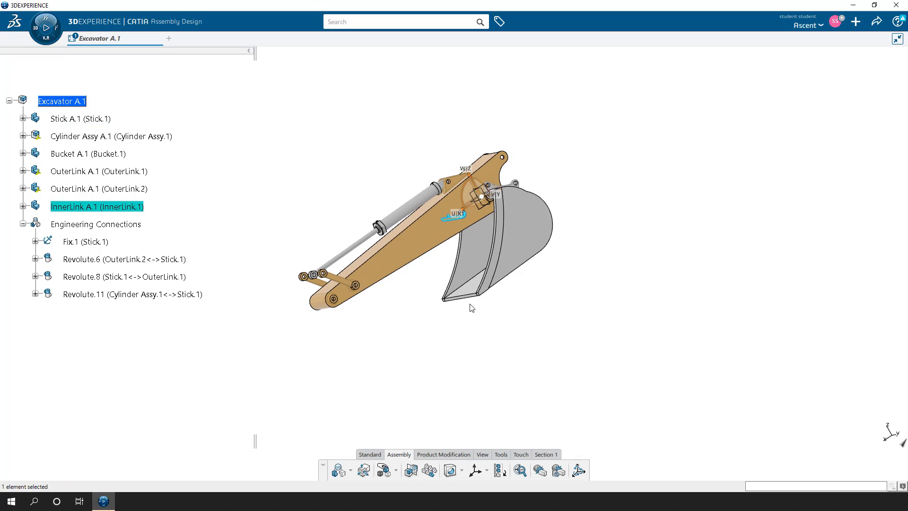
{"action": "left_click", "coordinate": [93, 209]}
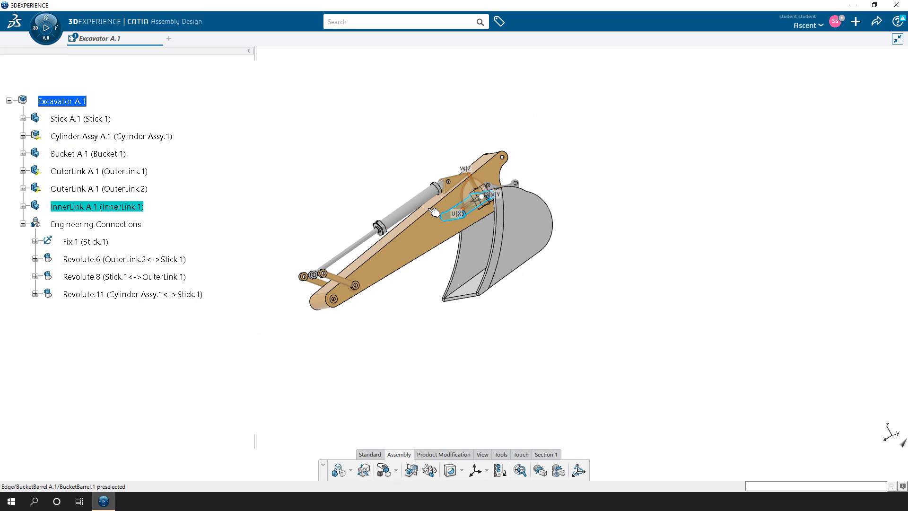
{"action": "left_click_drag", "start_coordinate": [474, 209], "coordinate": [253, 353]}
{"action": "middle_click_drag", "start_coordinate": [466, 258], "coordinate": [466, 302]}
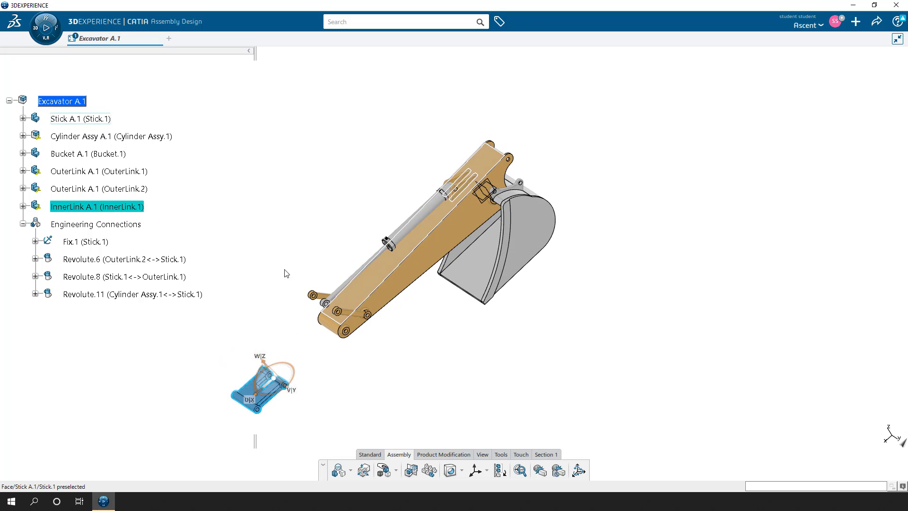
{"action": "left_click", "coordinate": [50, 208]}
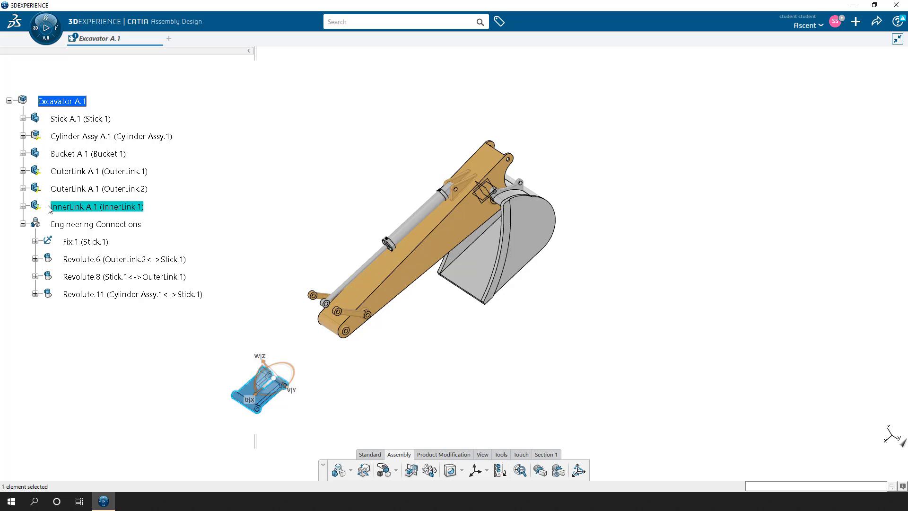